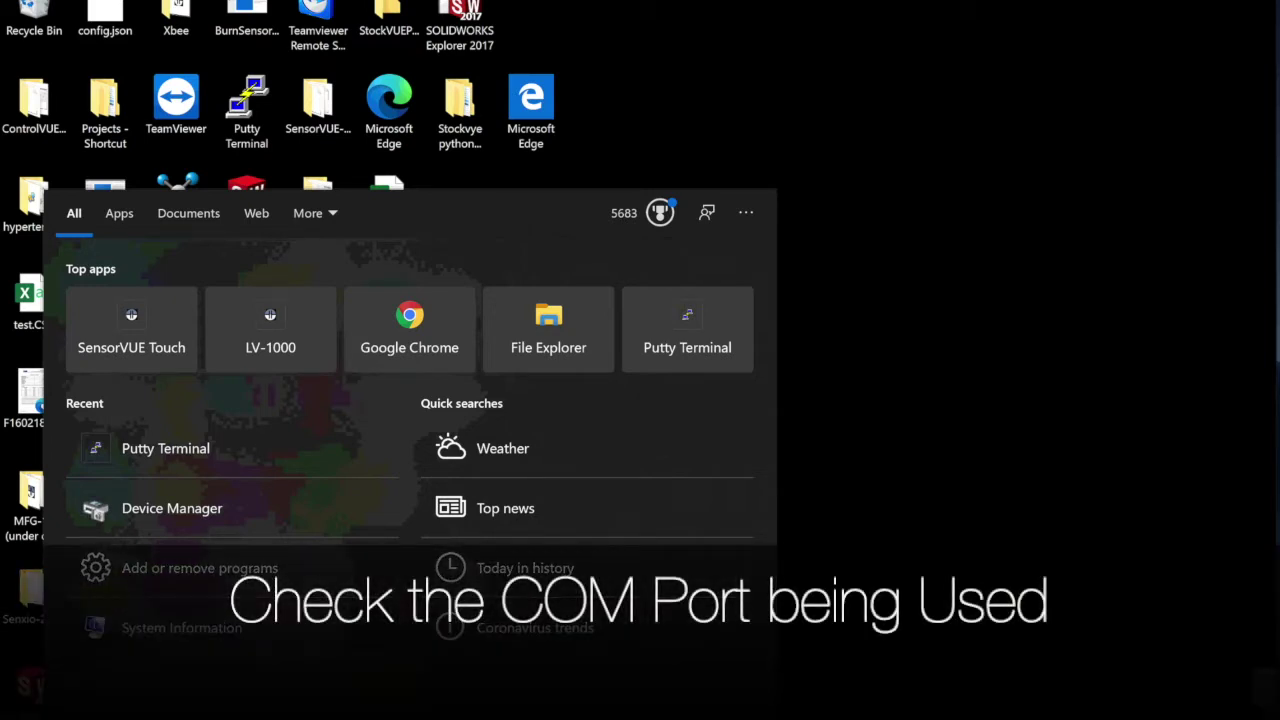
Open Device Manager via a 'dev' search and expand Ports (COM & LPT) to find USB Serial Port (COM11)
{"action": "type", "text": "dev"}
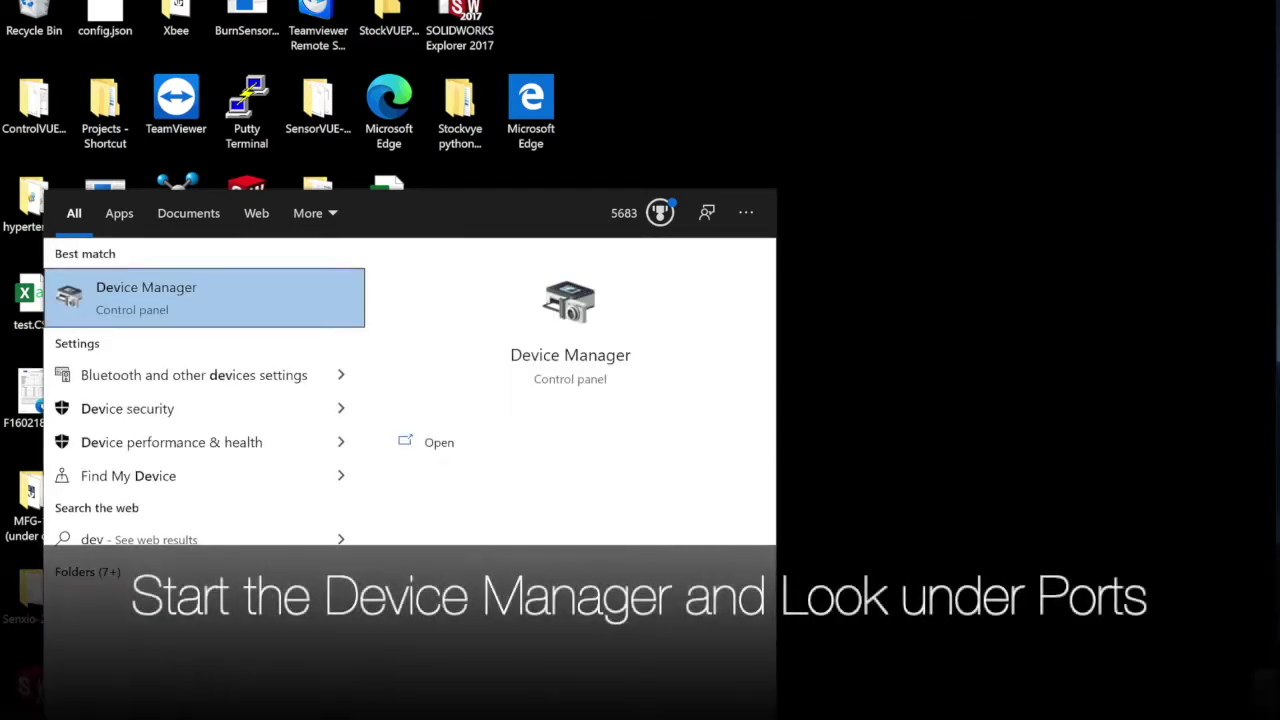
{"action": "left_click", "coordinate": [155, 289]}
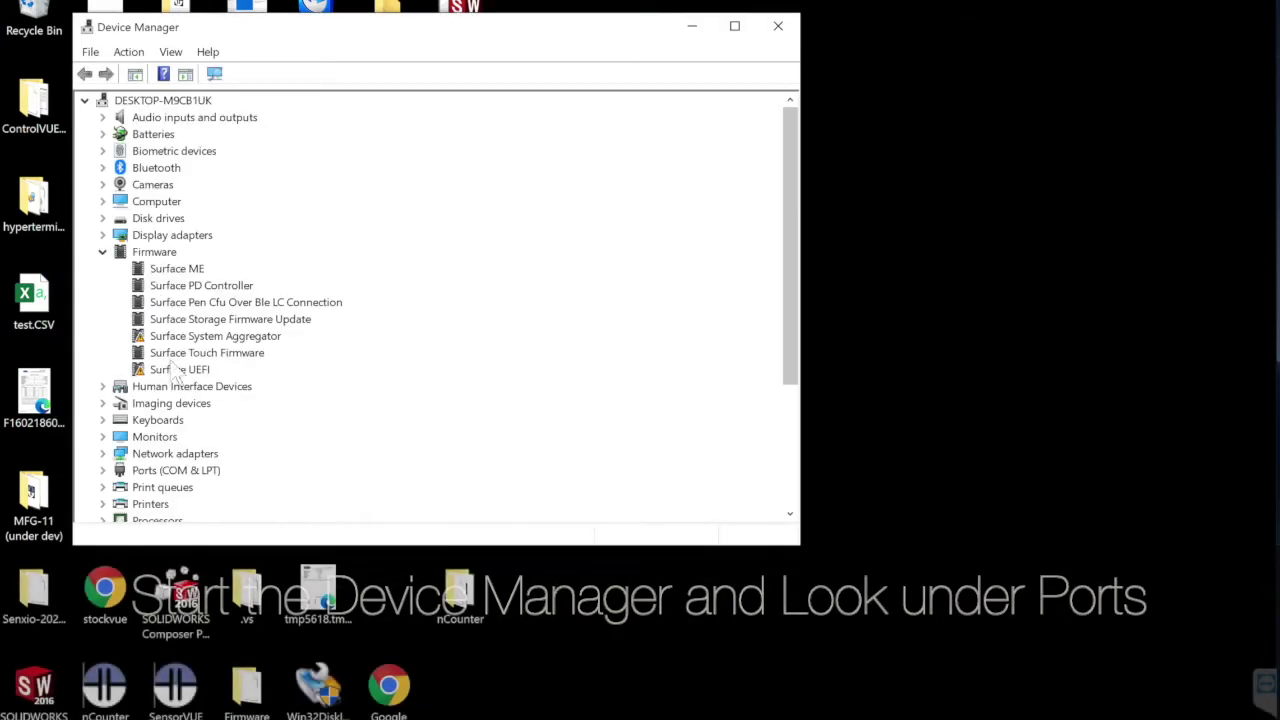
{"action": "left_click", "coordinate": [103, 470]}
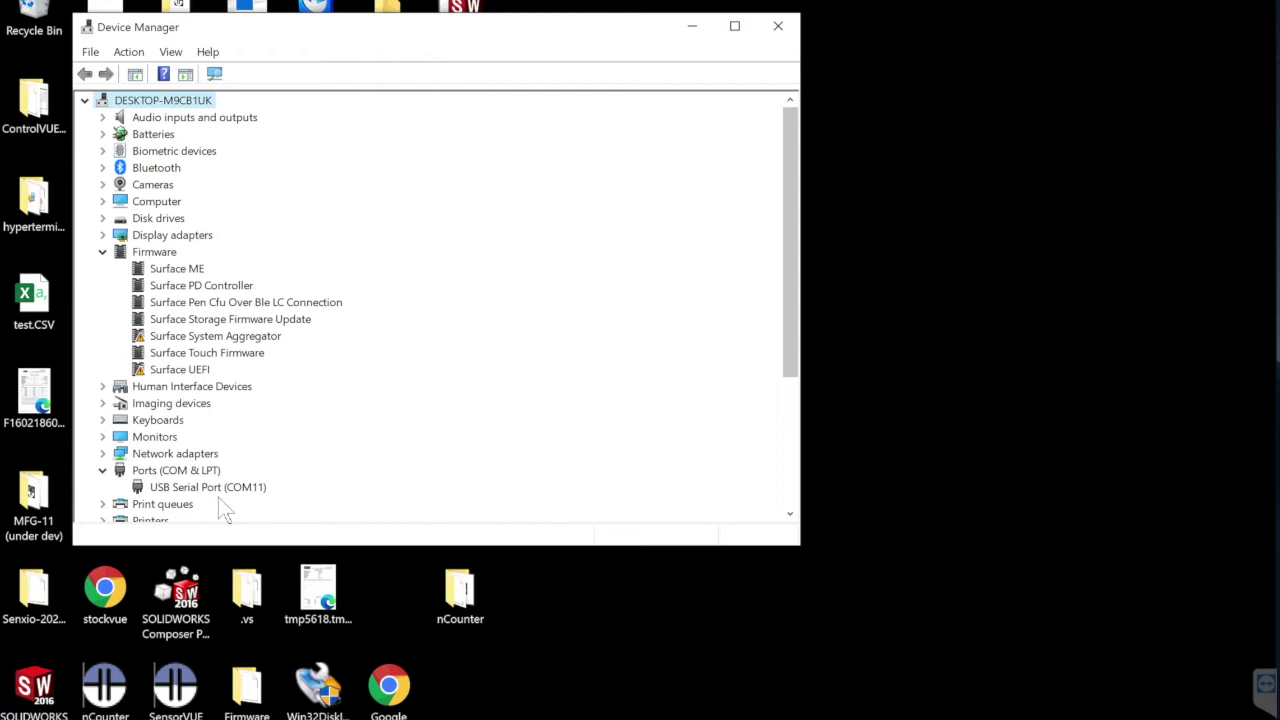
Close Device Manager and launch PuTTY from Windows search
{"action": "left_click", "coordinate": [778, 26]}
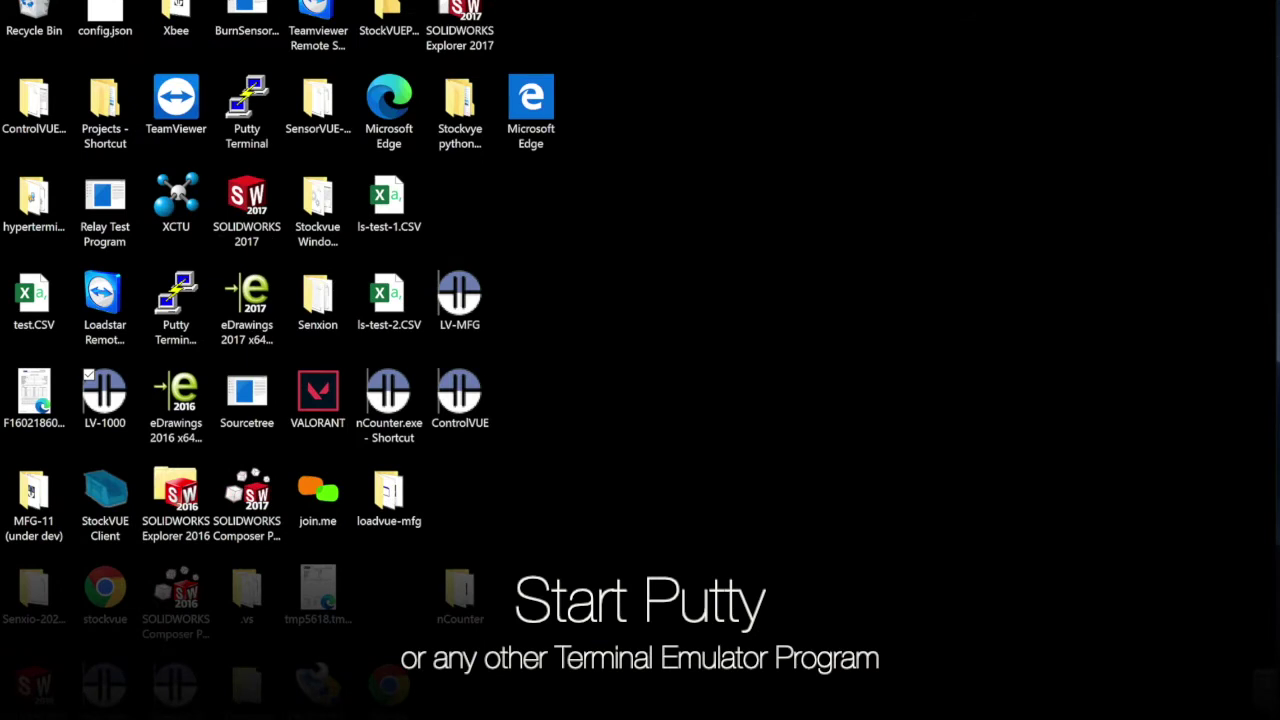
{"action": "key", "text": "super"}
{"action": "type", "text": "putty"}
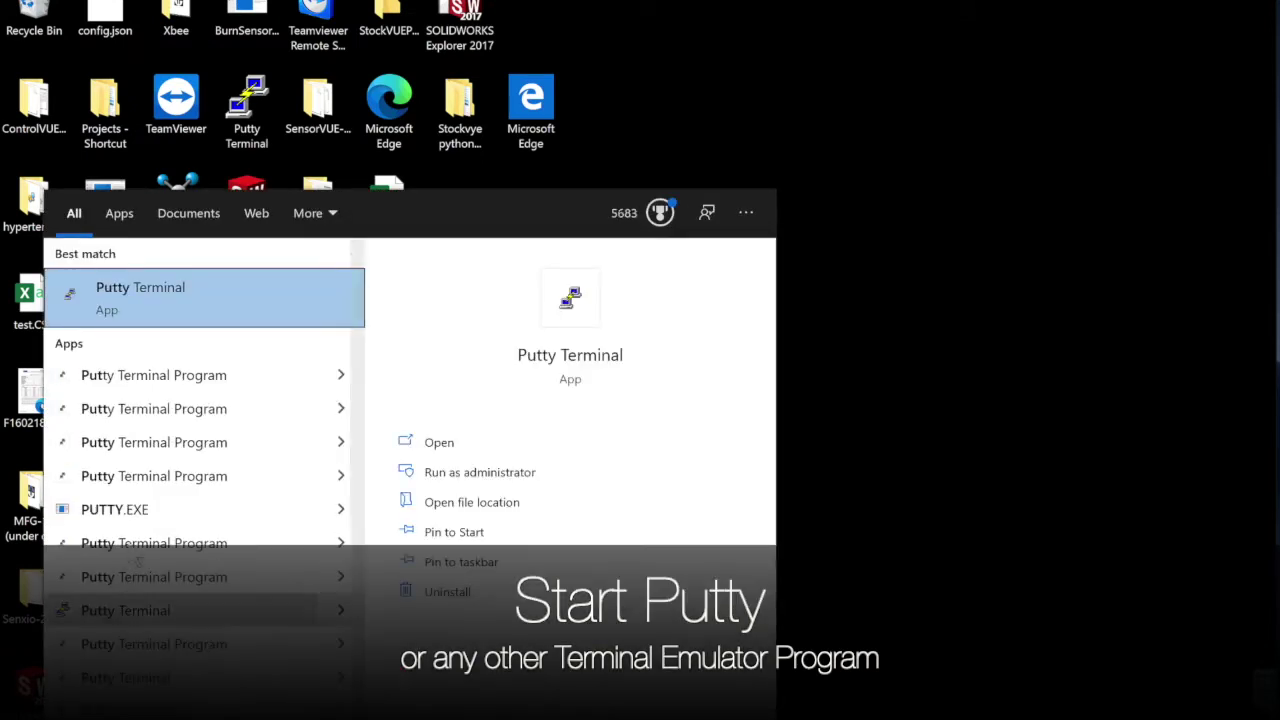
{"action": "left_click", "coordinate": [134, 298]}
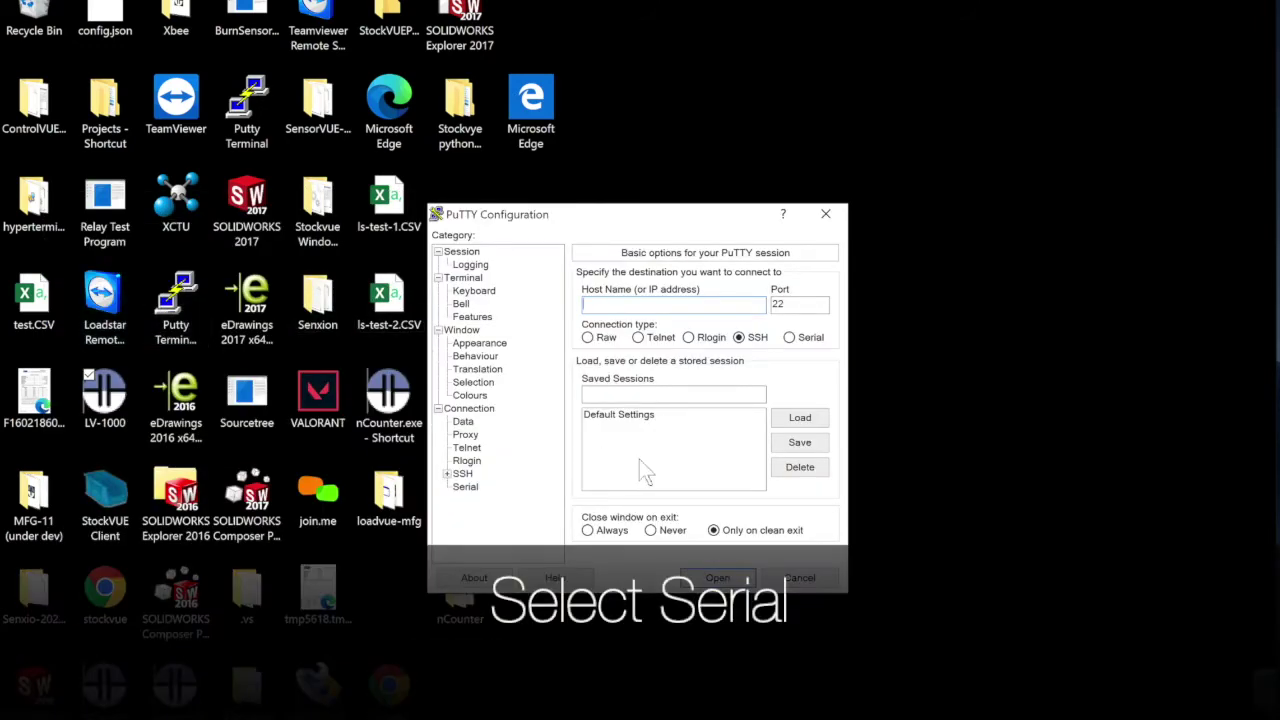
Configure a Serial connection on COM11 with flow control None and open it
{"action": "left_click", "coordinate": [790, 338]}
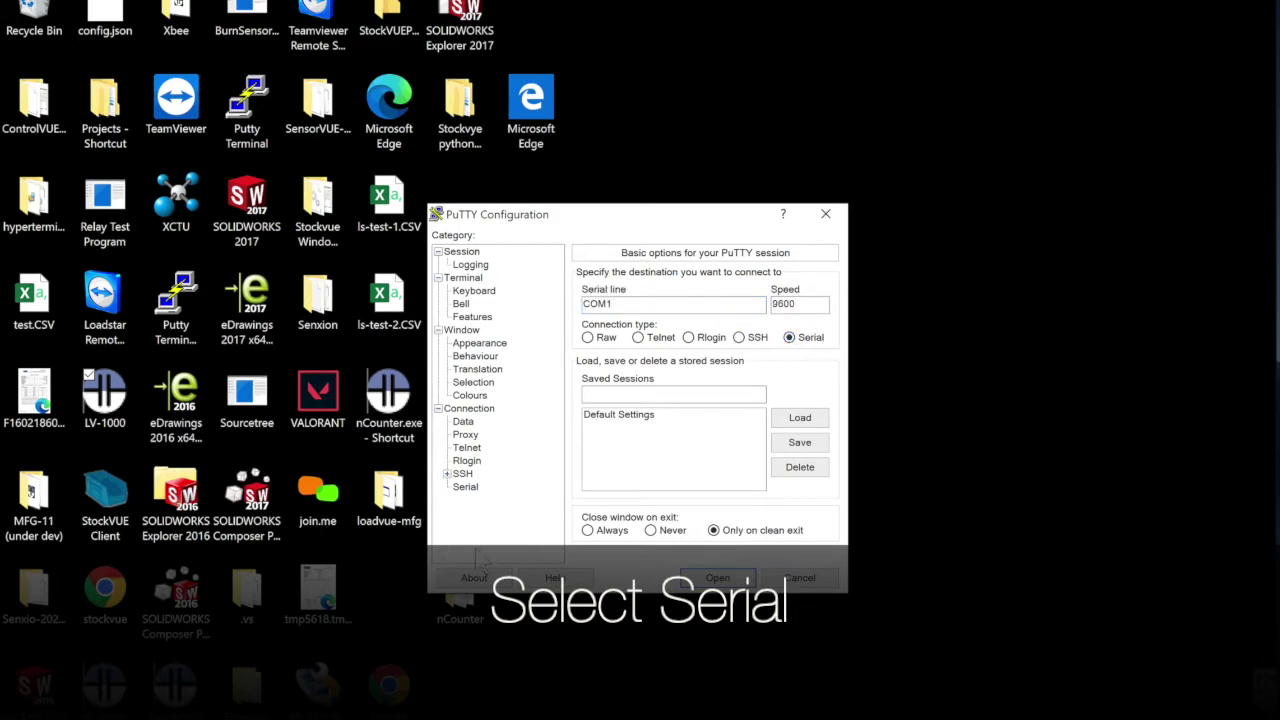
{"action": "left_click", "coordinate": [465, 487]}
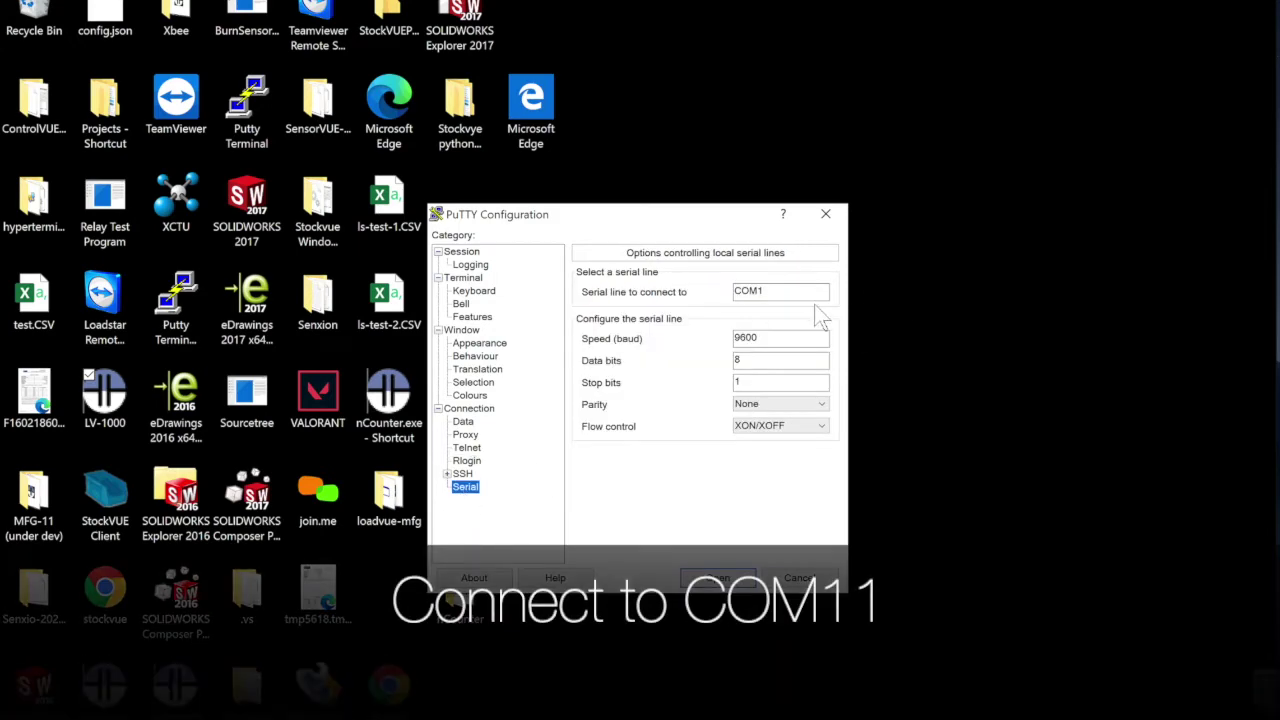
{"action": "left_click", "coordinate": [808, 289]}
{"action": "type", "text": "1"}
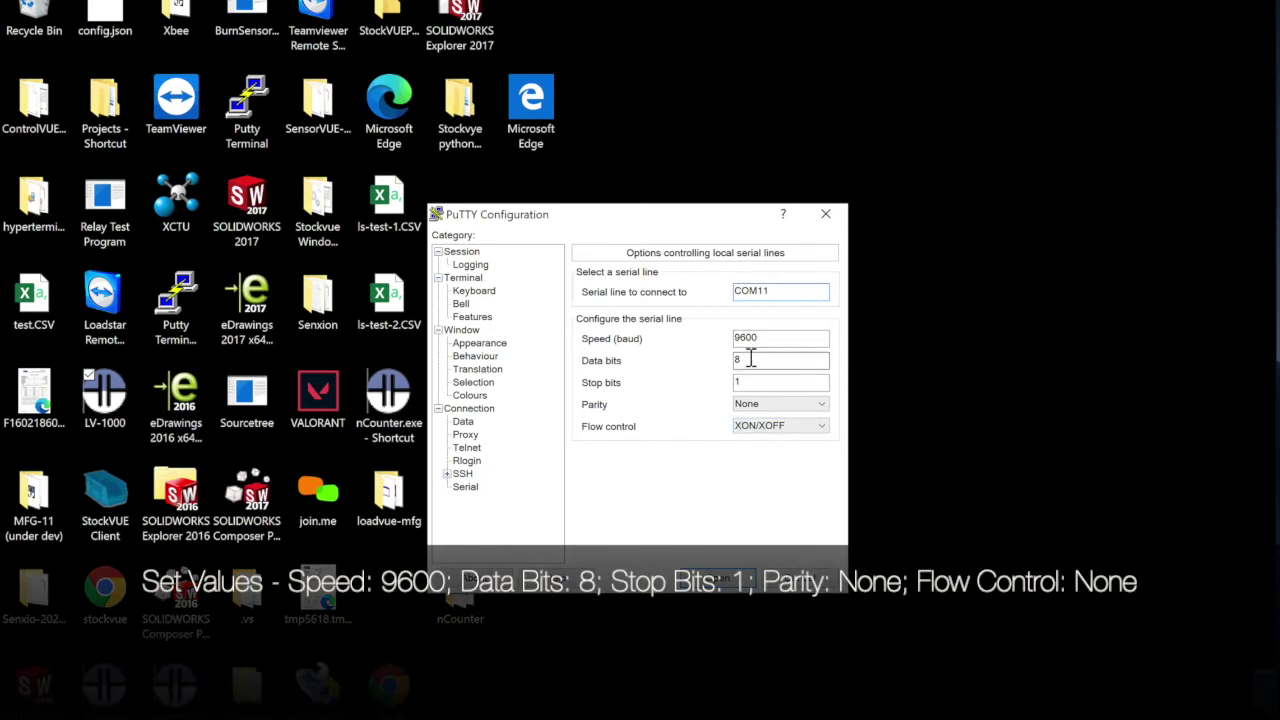
{"action": "left_click", "coordinate": [763, 430]}
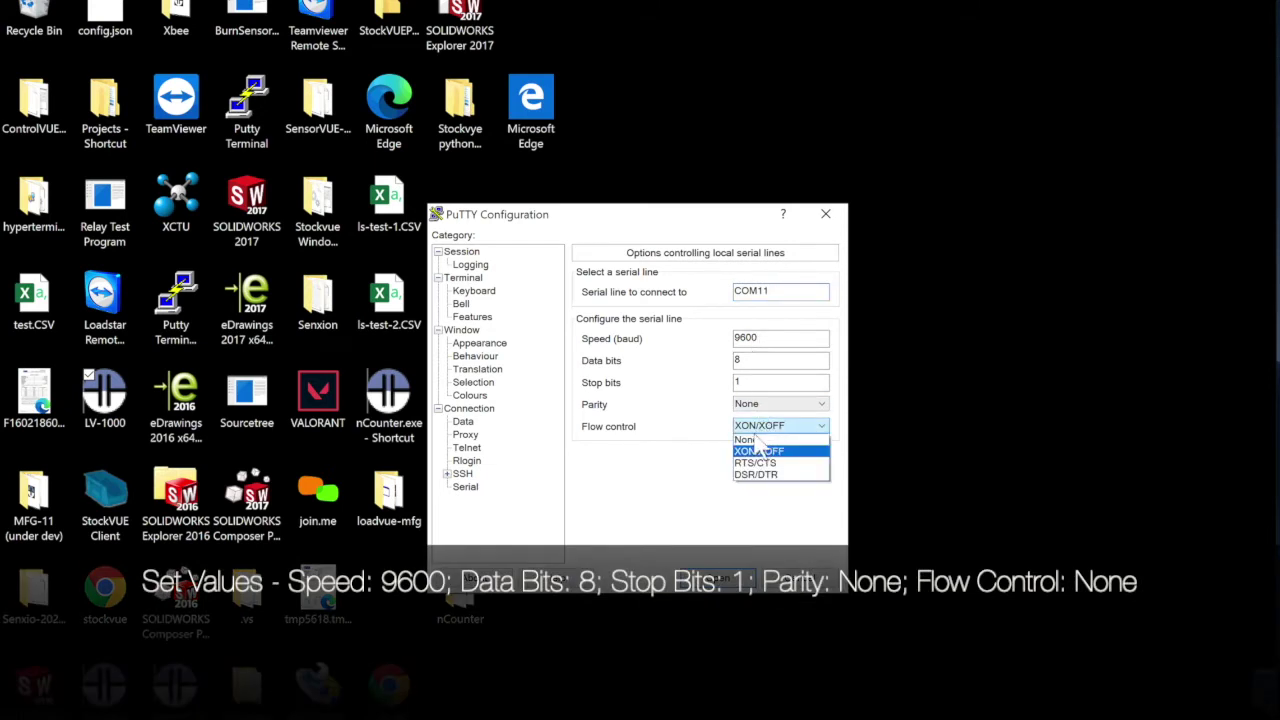
{"action": "left_click", "coordinate": [752, 440]}
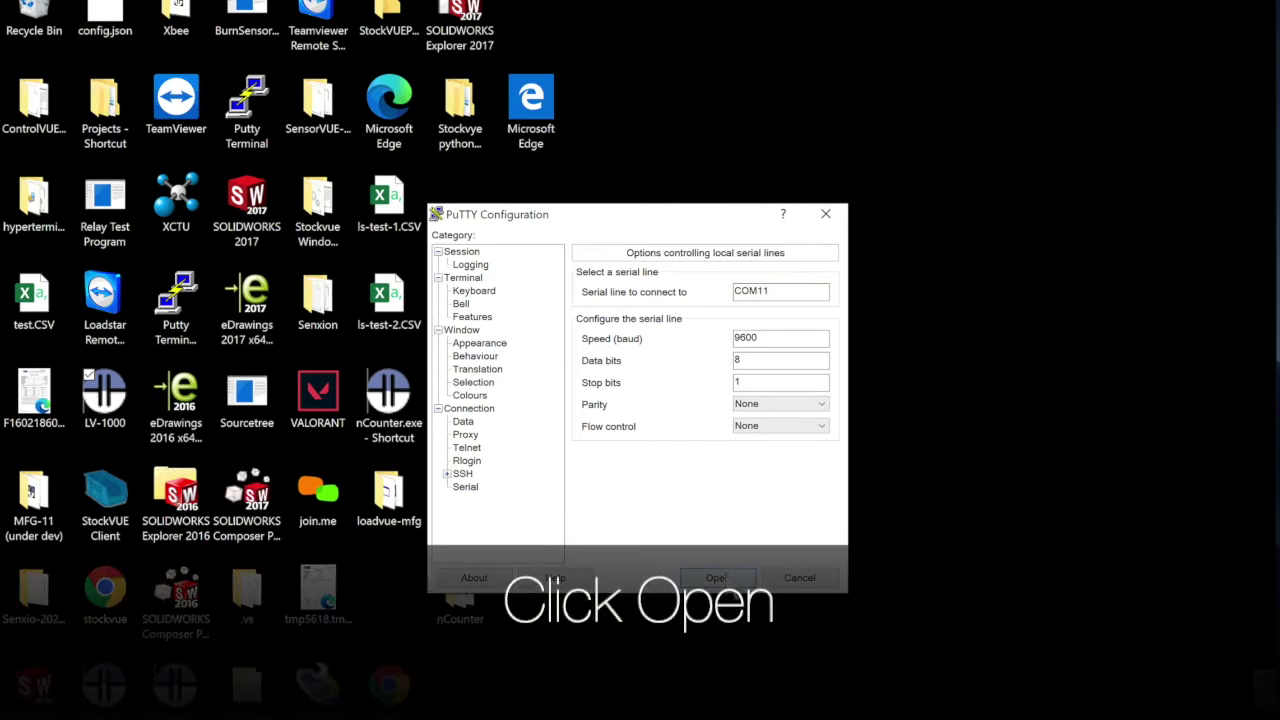
{"action": "left_click", "coordinate": [717, 577]}
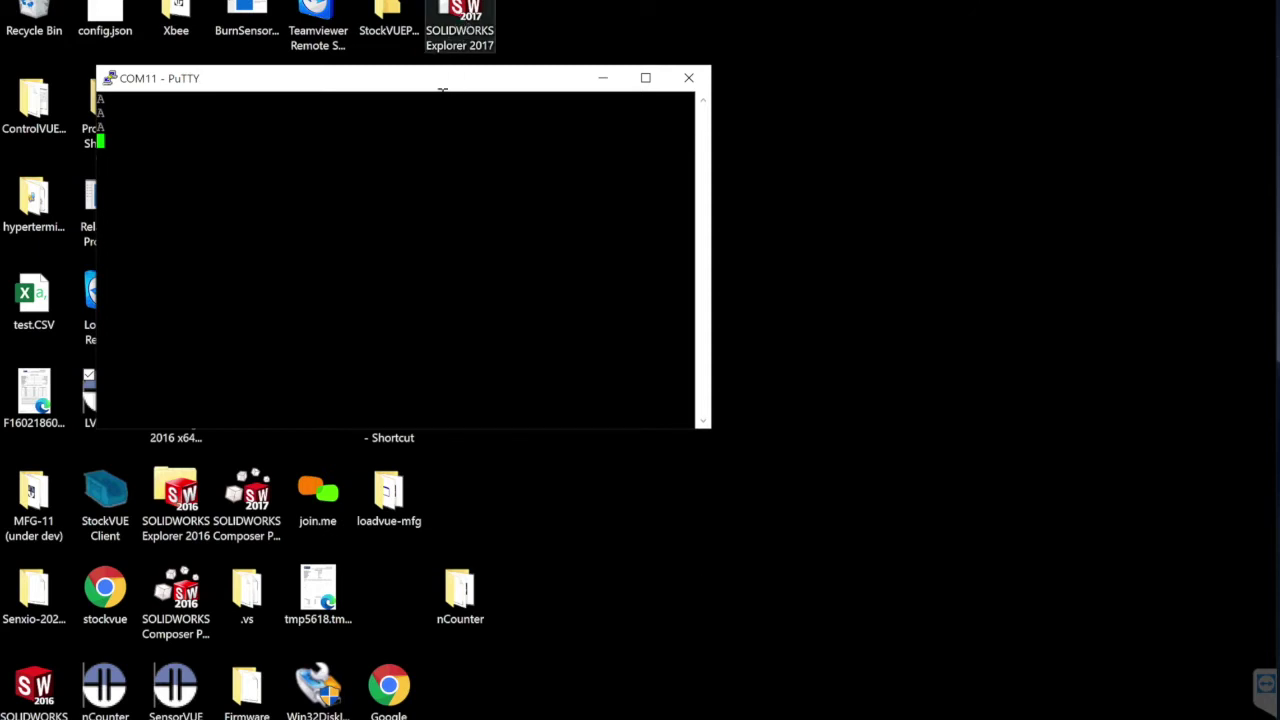
Move the terminal window to the right and send Enter to display the sensor's settings
{"action": "left_click_drag", "start_coordinate": [440, 88], "coordinate": [957, 124]}
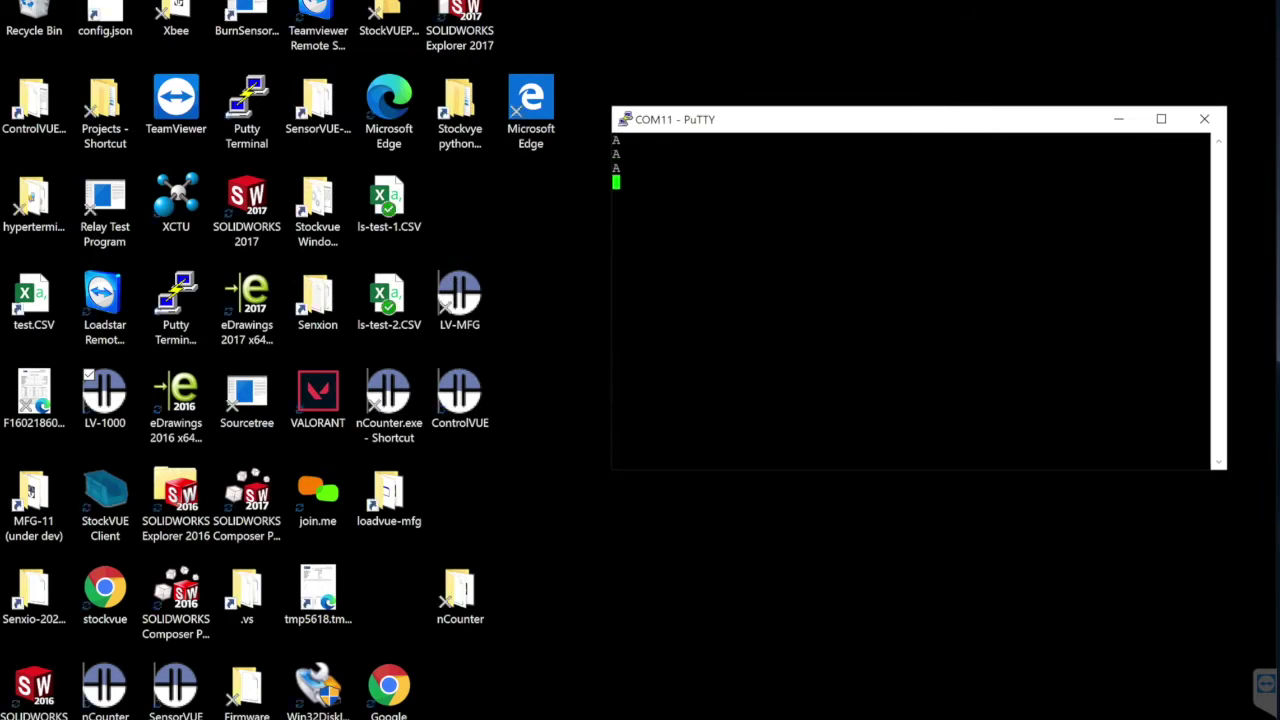
{"action": "key", "text": "Return"}
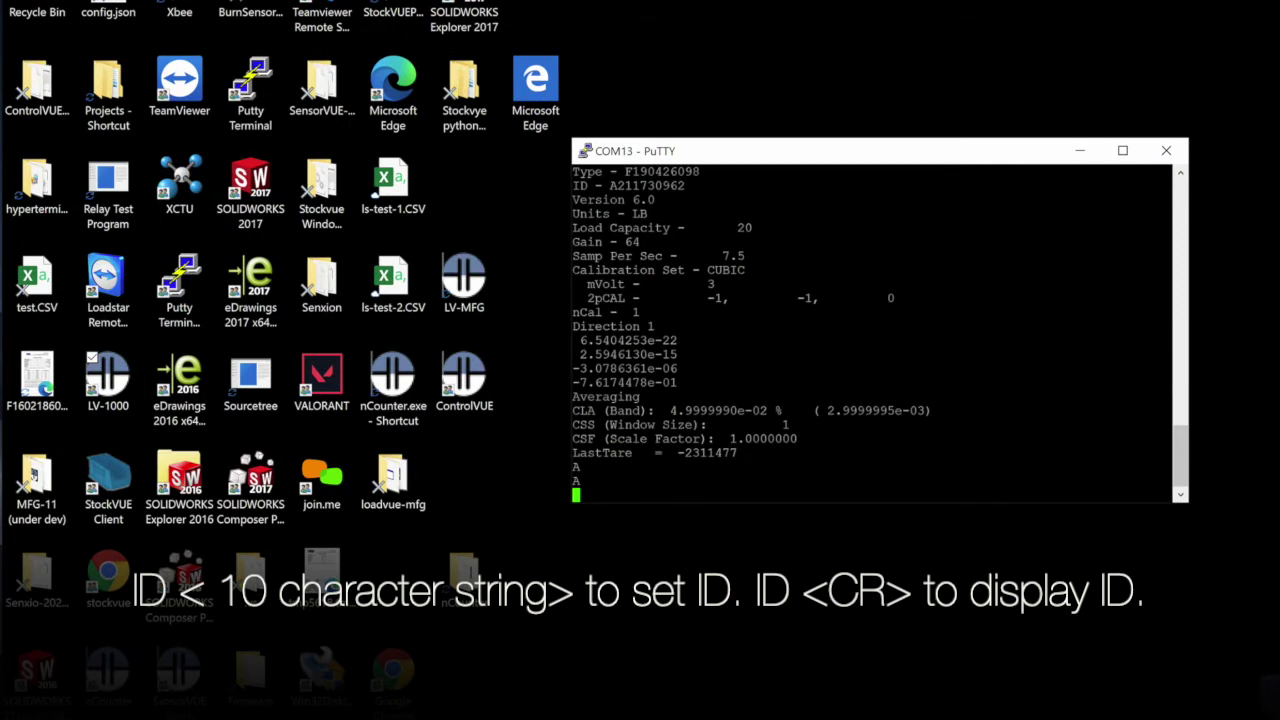
Query the sensor ID, set load capacity to 20 with LC 20, then read LC back
{"action": "type", "text": "ID"}
{"action": "key", "text": "Return"}
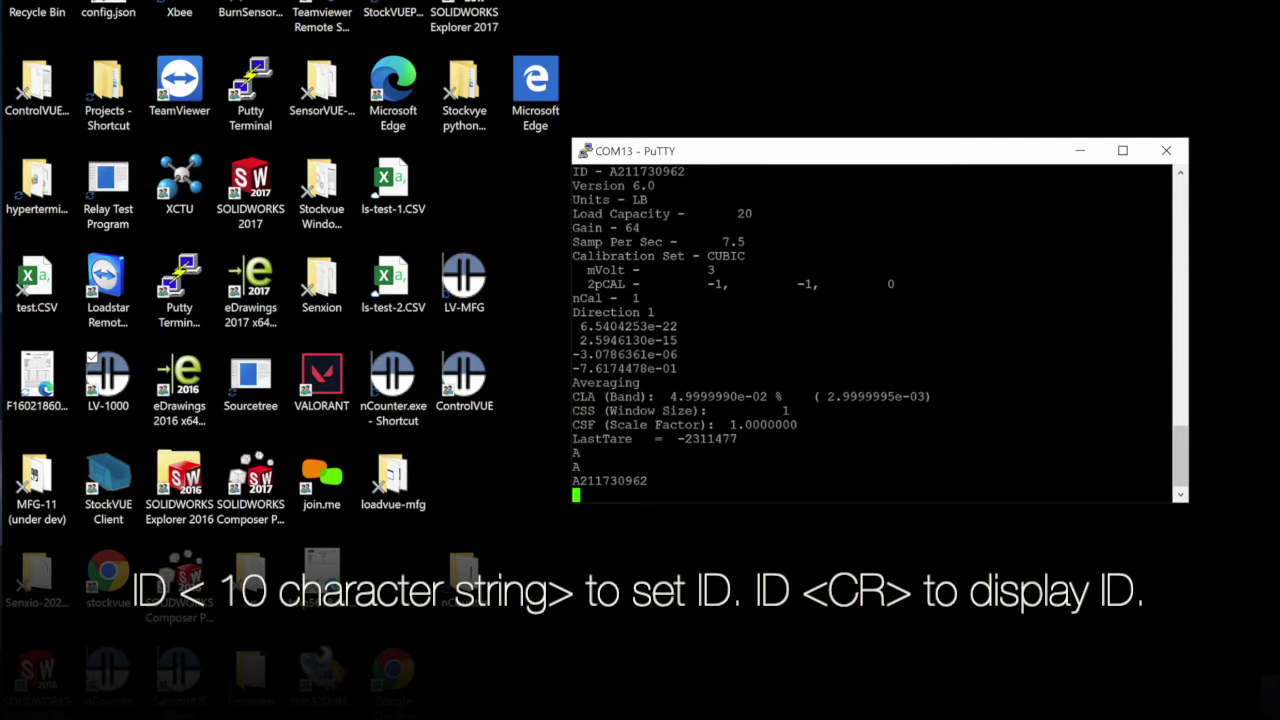
{"action": "type", "text": "LC 20"}
{"action": "key", "text": "Return"}
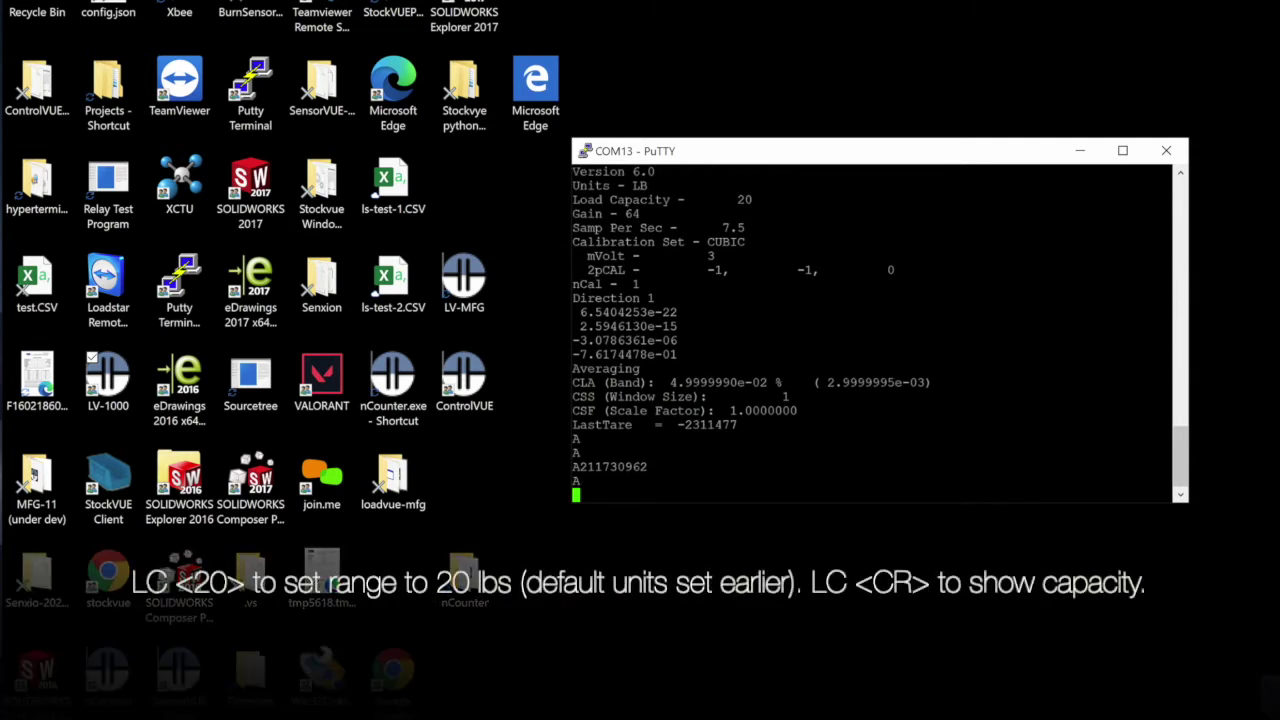
{"action": "type", "text": "LC"}
{"action": "key", "text": "Return"}
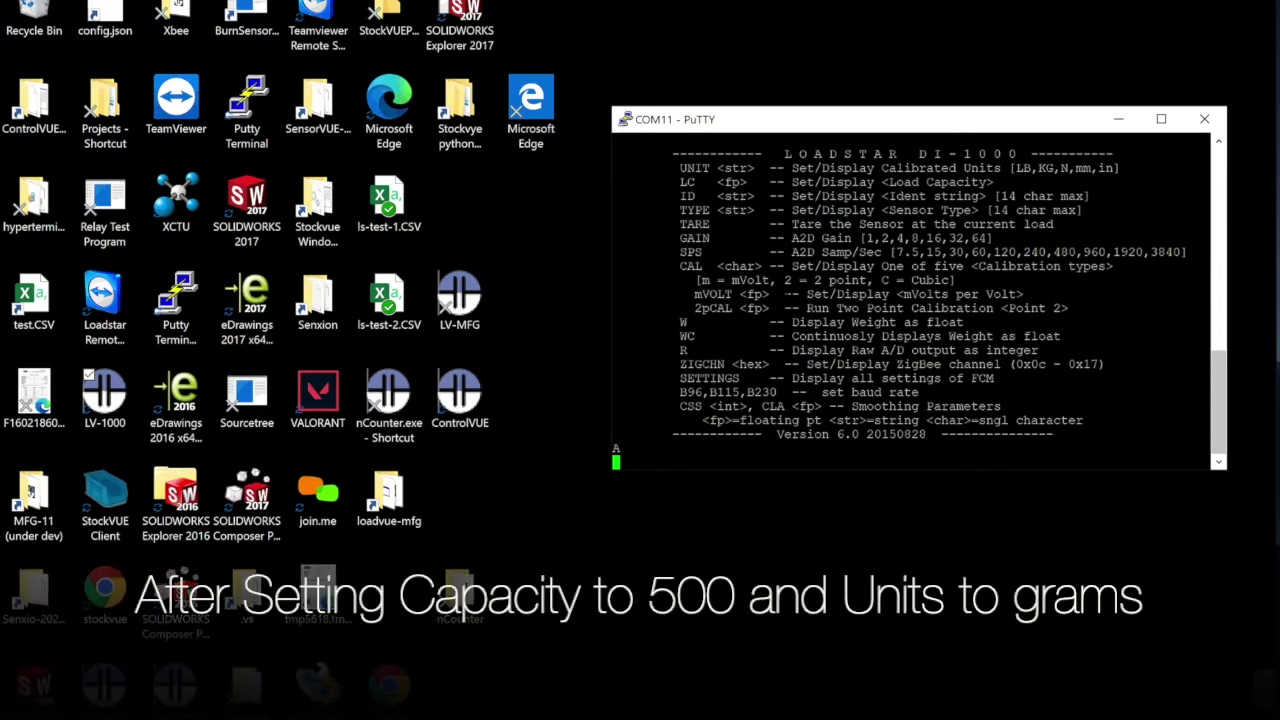
Run 2pCAL, confirming point 1 with no load and point 2 with 500 grams
{"action": "key", "text": "Return"}
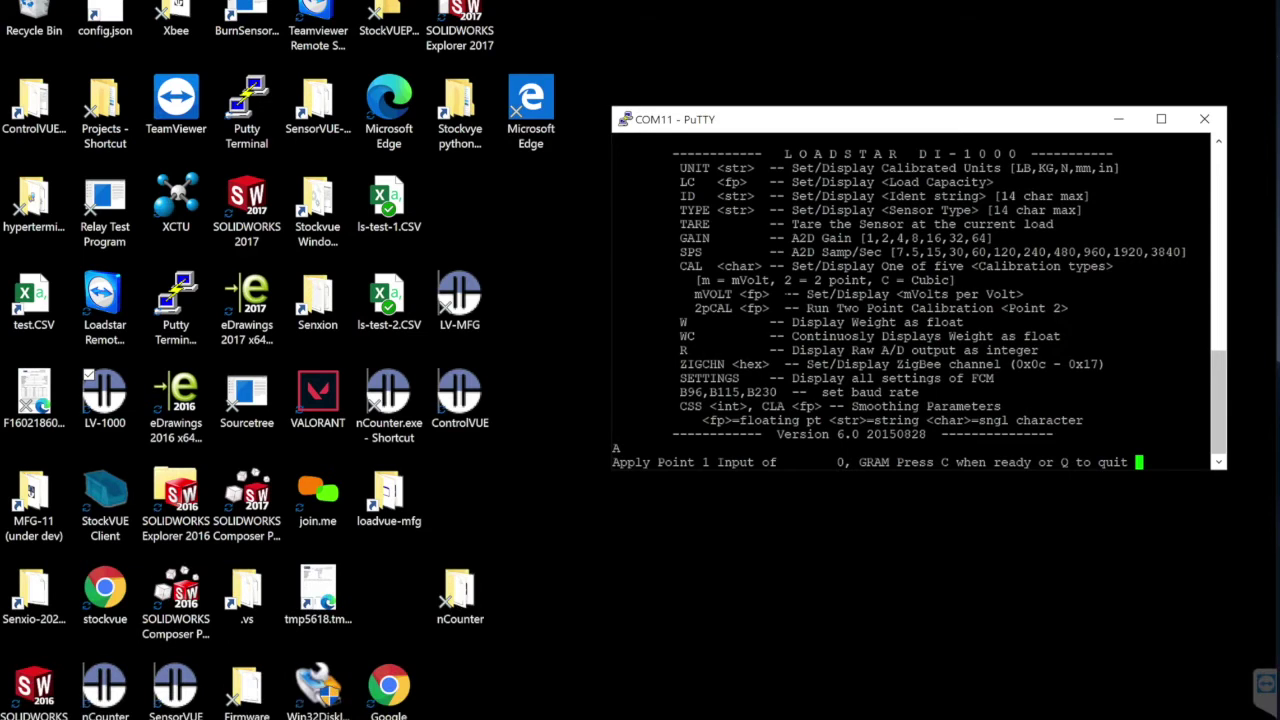
{"action": "key", "text": "c"}
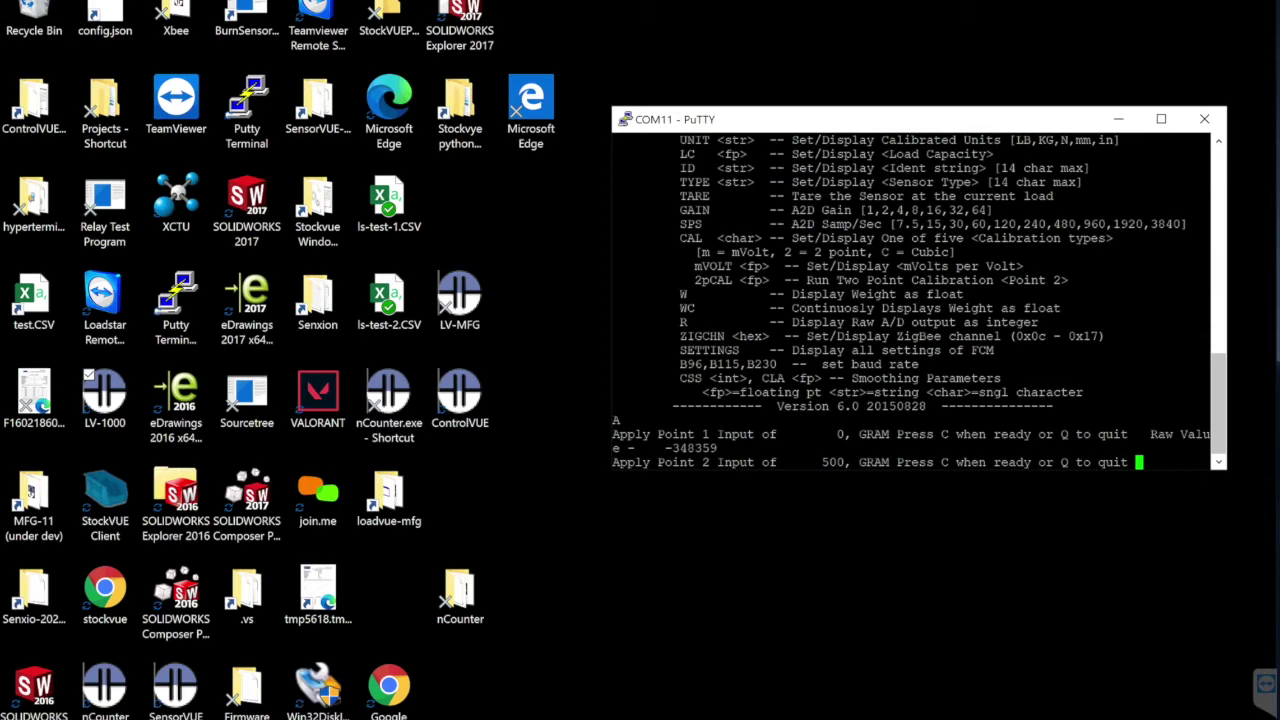
{"action": "key", "text": "c"}
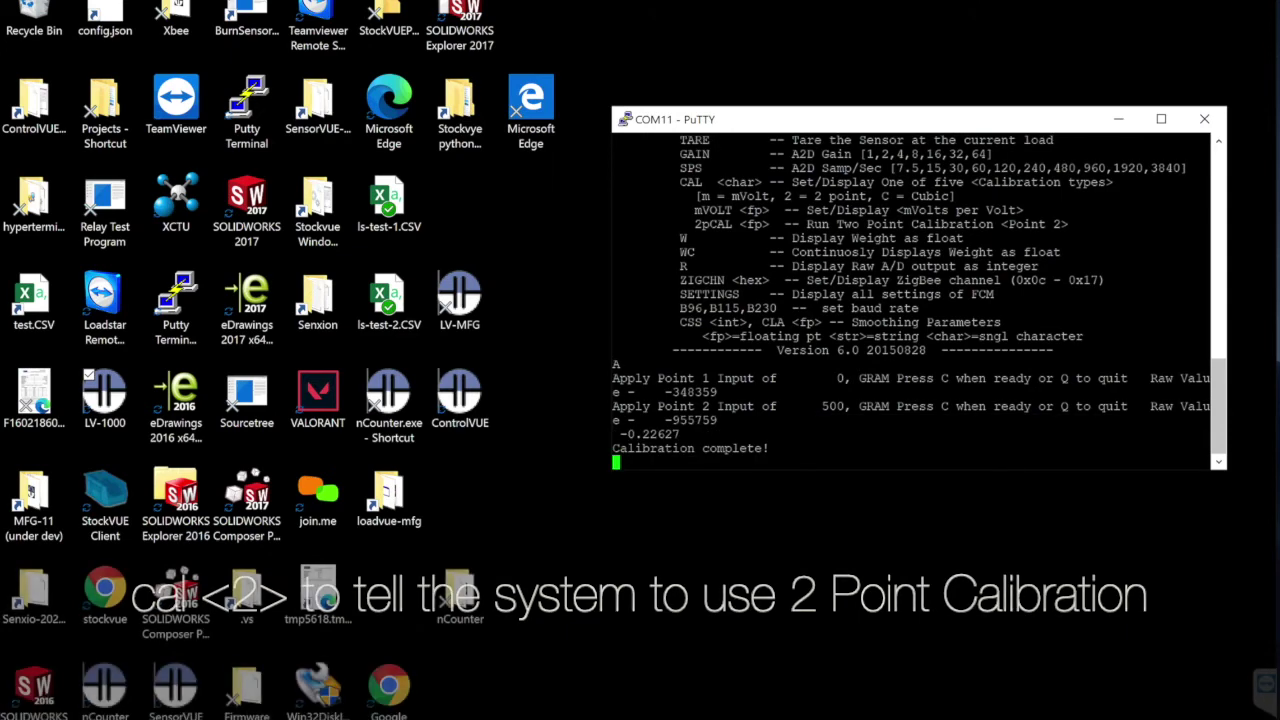
Request single weight readings with W and start continuous readings with WC
{"action": "type", "text": "A"}
{"action": "key", "text": "Return"}
{"action": "key", "text": "Return"}
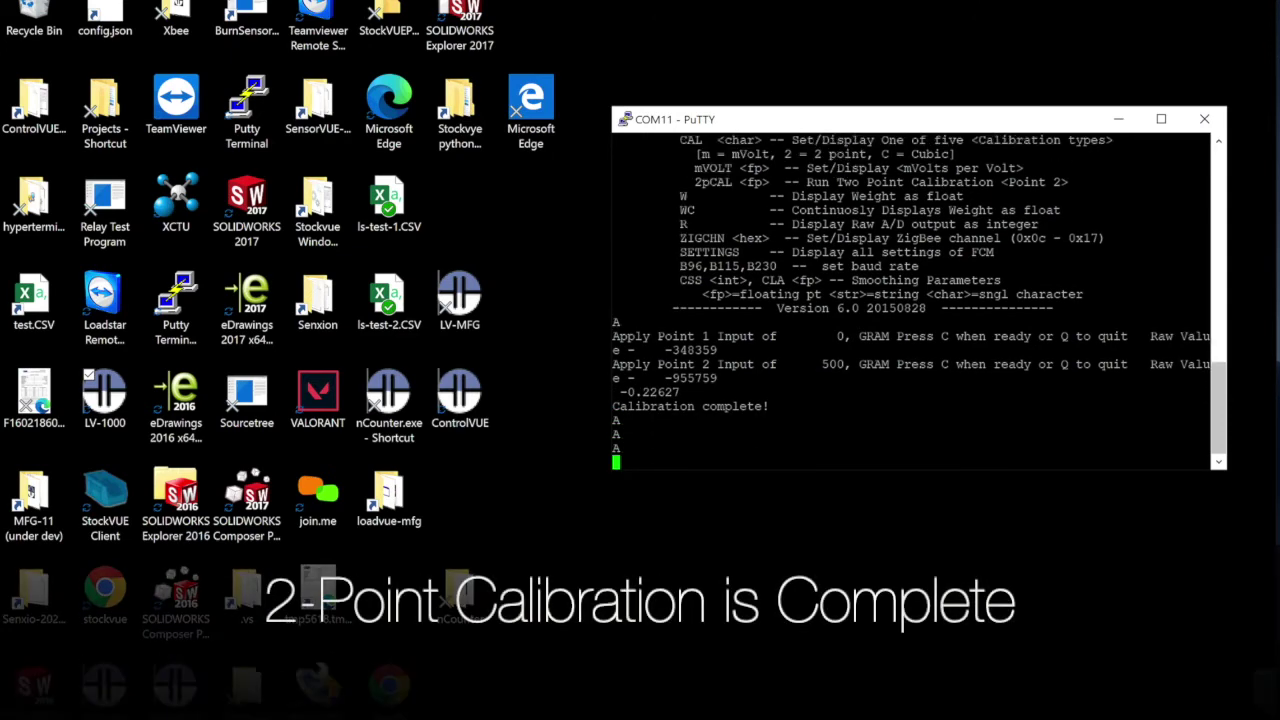
{"action": "type", "text": "W"}
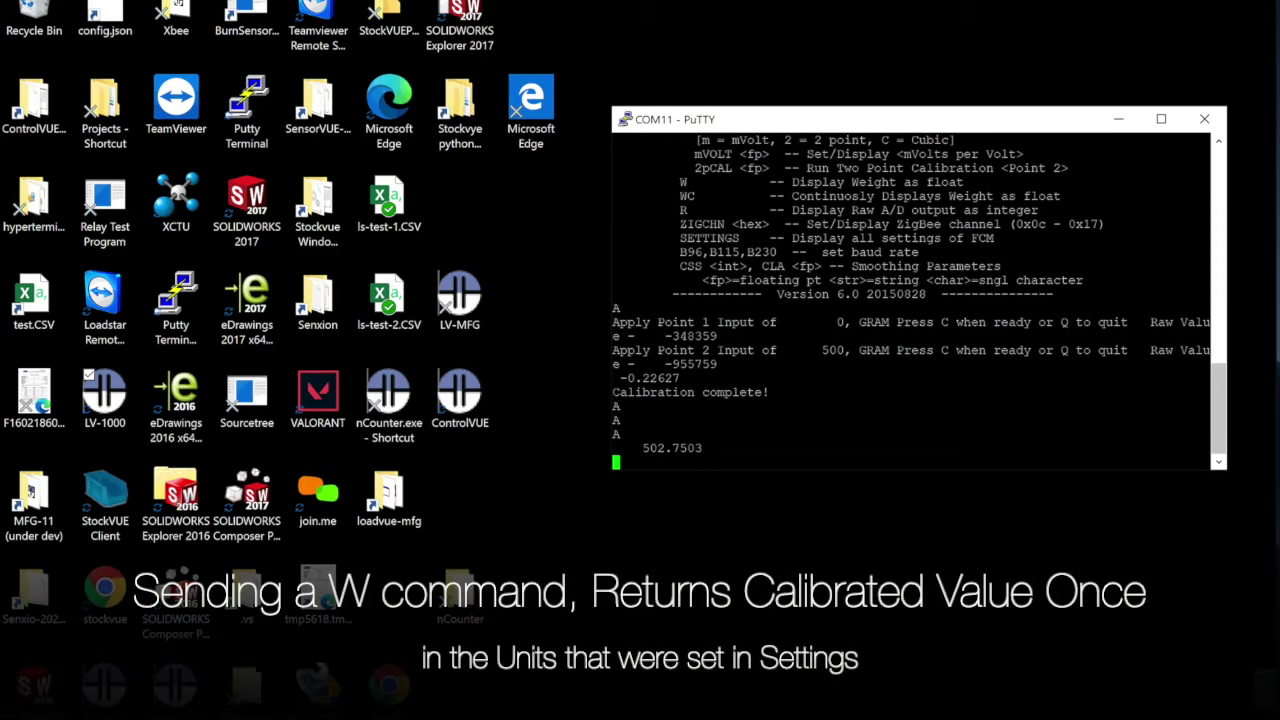
{"action": "type", "text": "W"}
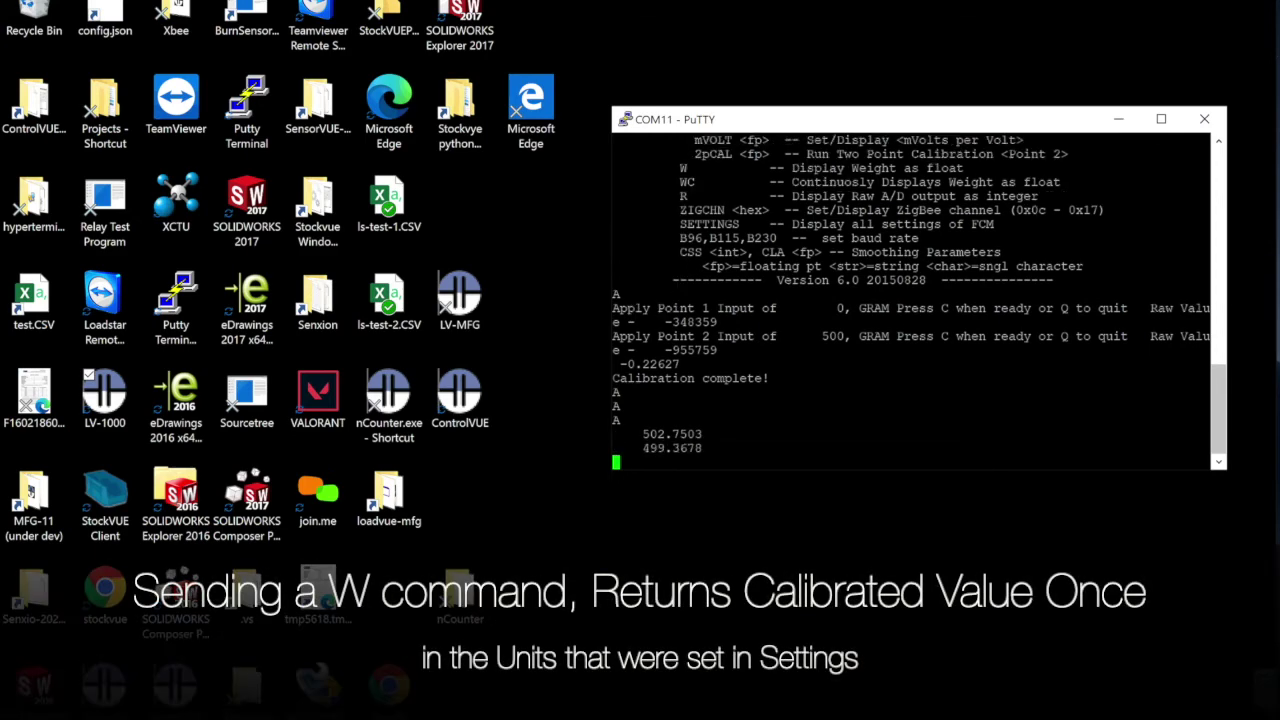
{"action": "type", "text": "WWC"}
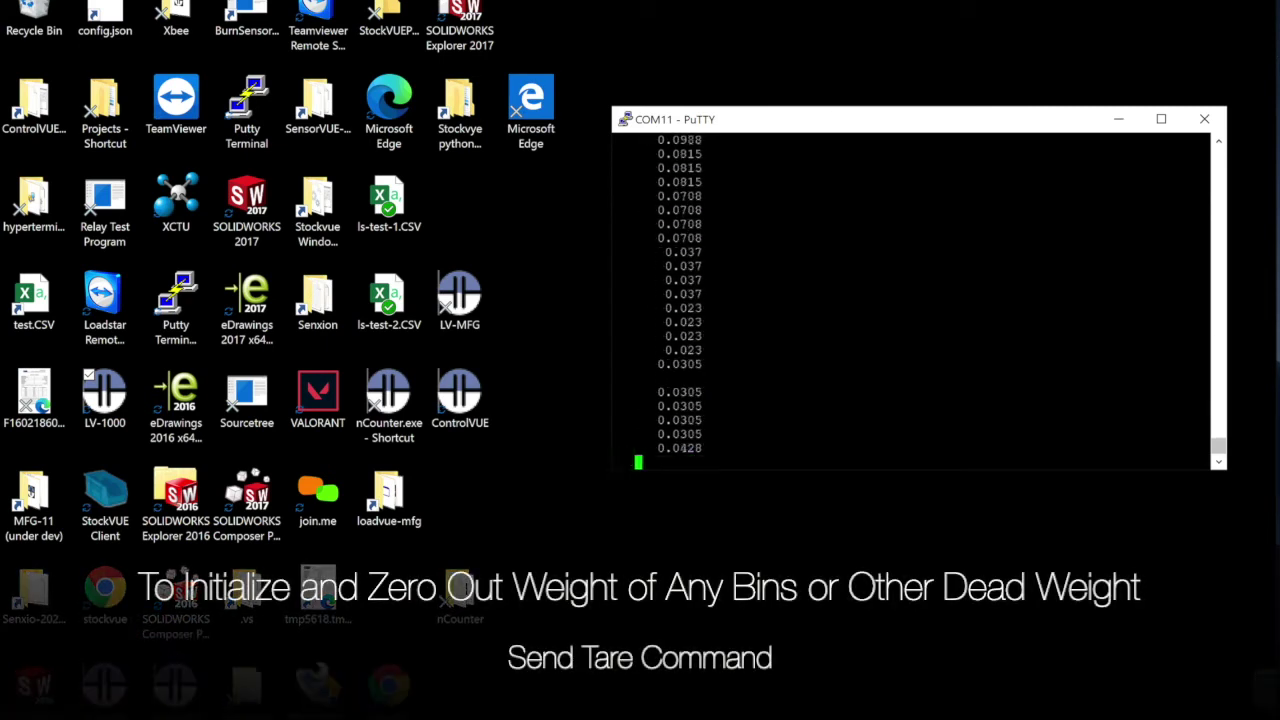
Zero the sensor with the tare command
{"action": "type", "text": "A"}
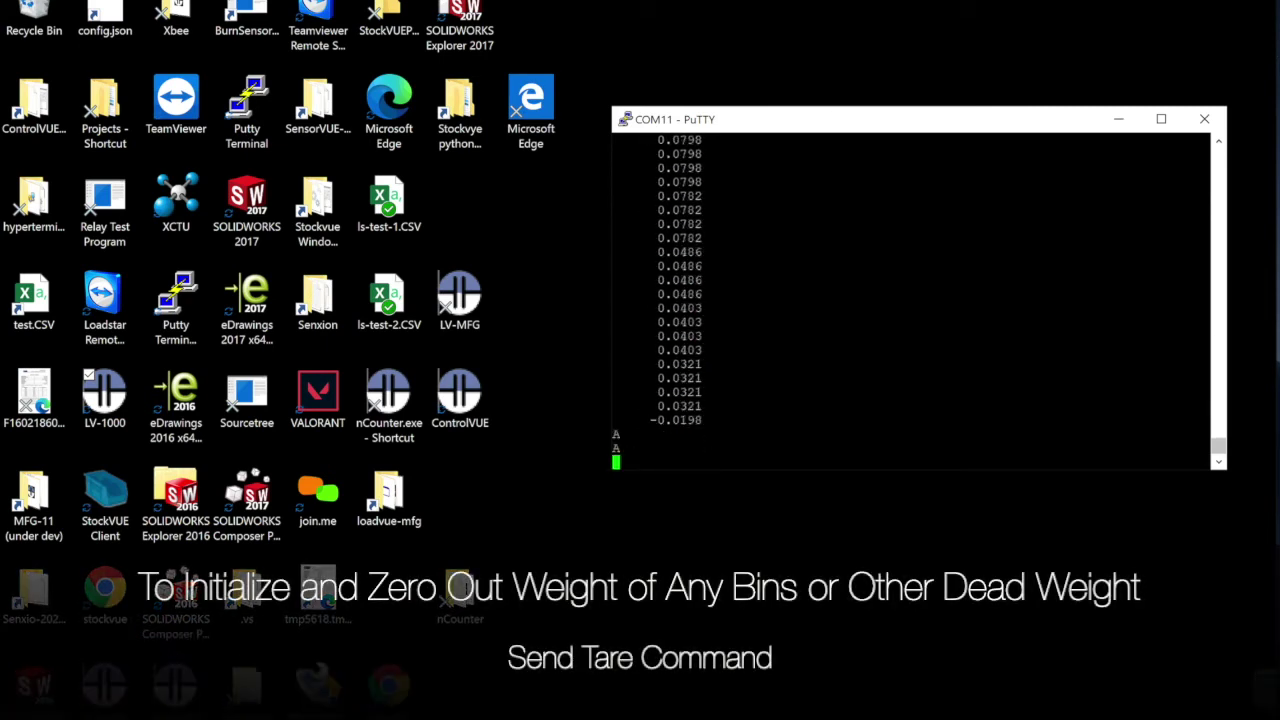
{"action": "type", "text": "Atare"}
{"action": "key", "text": "Return"}
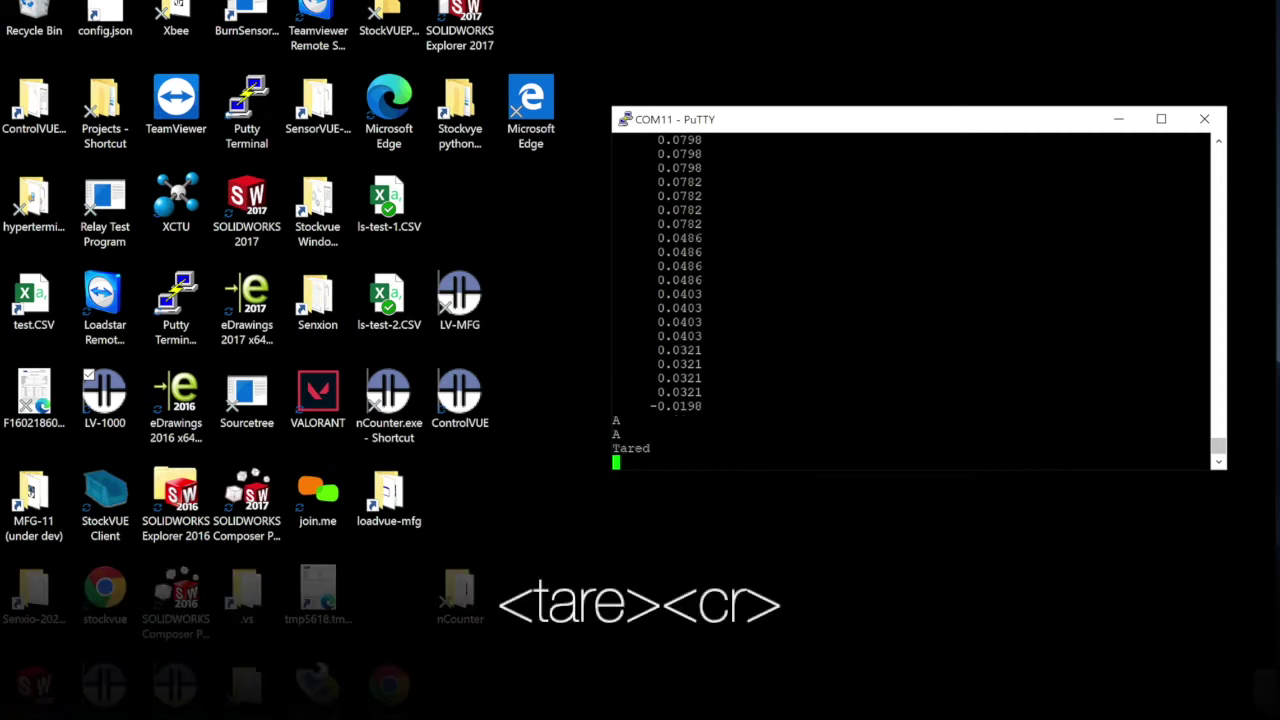
{"action": "type", "text": "AAA"}
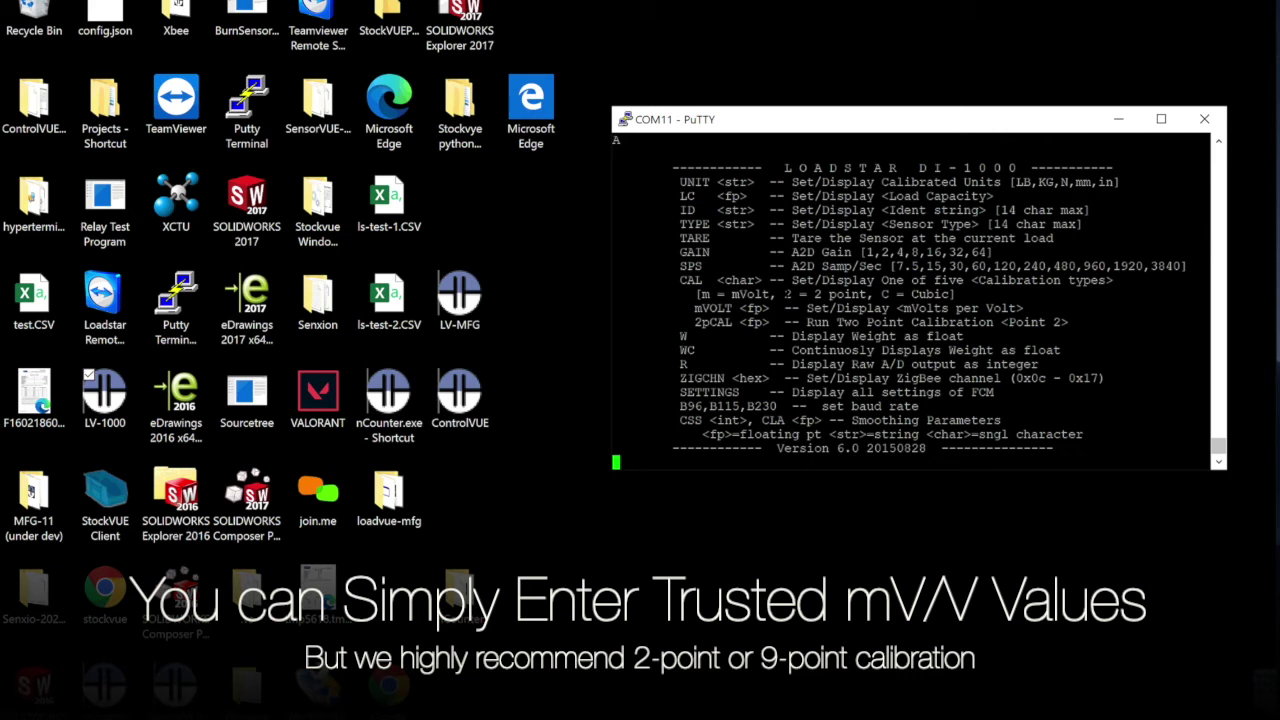
Enter the mVolt command at the DI-1000 prompt
{"action": "type", "text": "mVolt"}
{"action": "key", "text": "Return"}
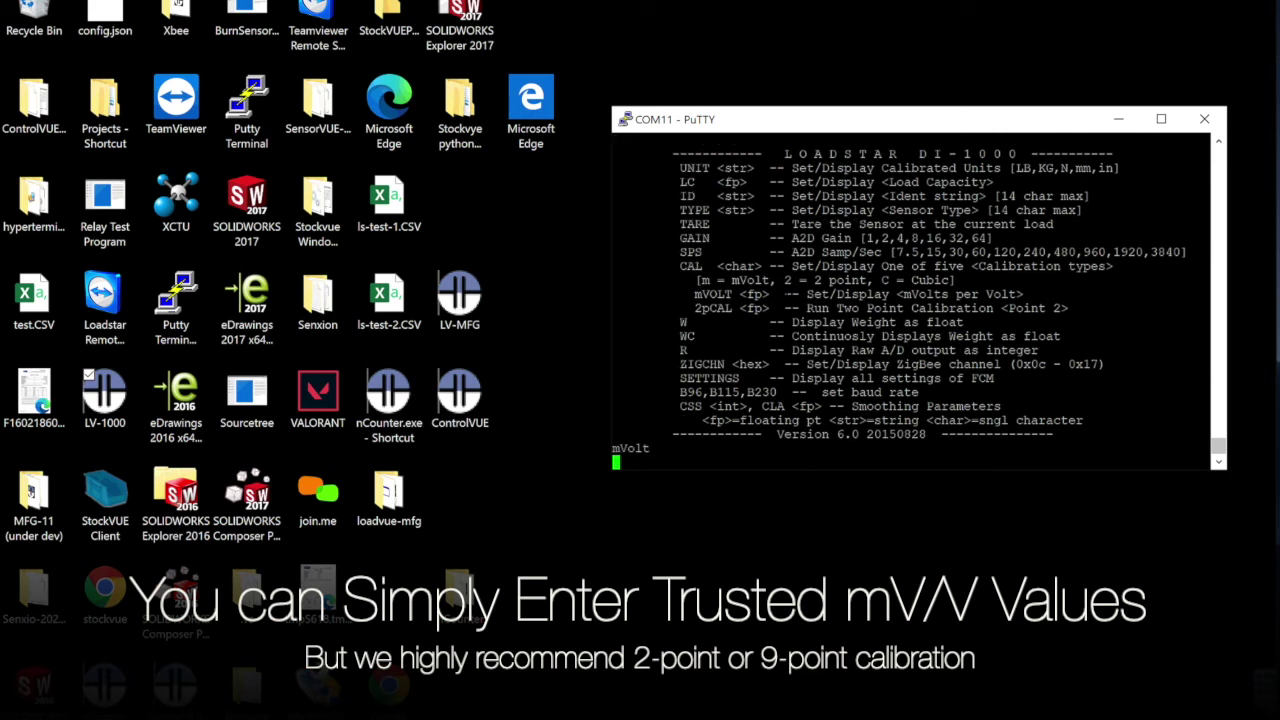